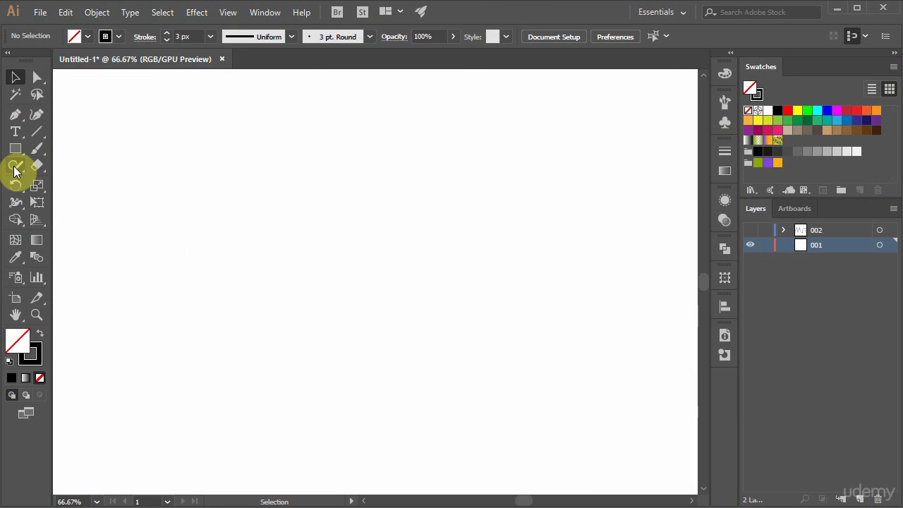
# Draw a long wavy freehand path across the middle of the artboard with the Pencil tool.
pyautogui.moveTo(16, 169)
pyautogui.mouseDown()
pyautogui.moveTo(83, 166)
pyautogui.moveTo(82, 179)
pyautogui.moveTo(135, 183)
pyautogui.moveTo(96, 183)
pyautogui.mouseUp()
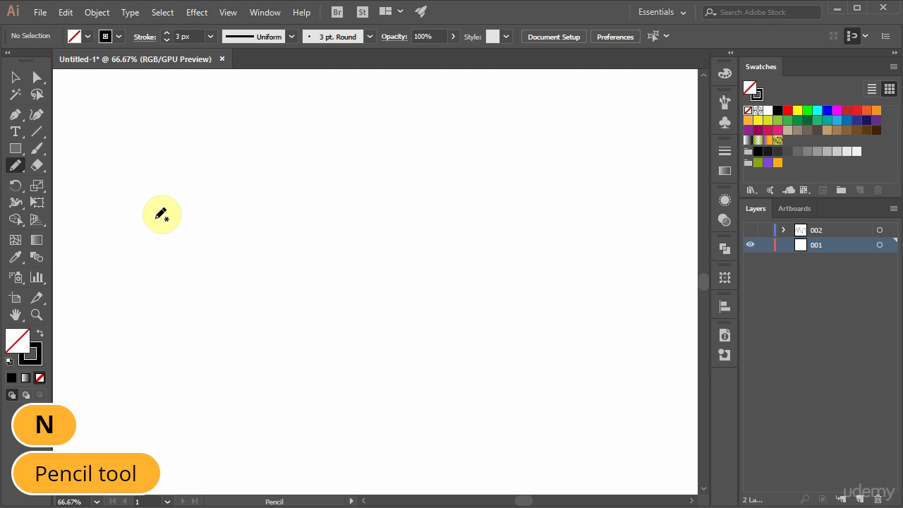
pyautogui.moveTo(157, 219)
pyautogui.mouseDown()
pyautogui.moveTo(248, 183)
pyautogui.moveTo(258, 230)
pyautogui.moveTo(252, 302)
pyautogui.moveTo(357, 311)
pyautogui.moveTo(355, 197)
pyautogui.moveTo(431, 256)
pyautogui.moveTo(483, 335)
pyautogui.moveTo(533, 270)
pyautogui.mouseUp()
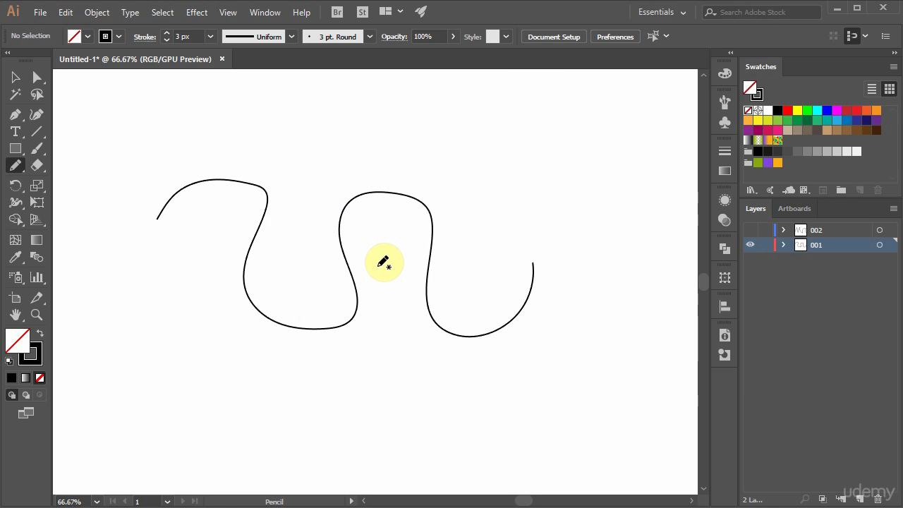
# Try the Pencil tool's Fidelity at both extremes, return it to the middle mark, and toggle Fill new pencil strokes off and back on.
pyautogui.doubleClick(14, 168)
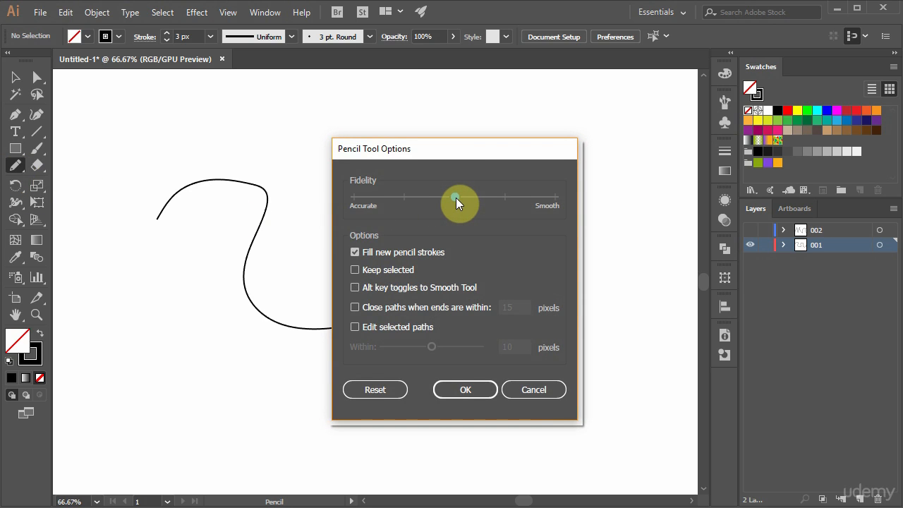
pyautogui.moveTo(456, 200); pyautogui.dragTo(548, 206)
pyautogui.moveTo(553, 195); pyautogui.dragTo(357, 198)
pyautogui.moveTo(404, 203); pyautogui.dragTo(449, 205)
pyautogui.click(355, 252)
pyautogui.click(354, 253)
pyautogui.click(462, 388)
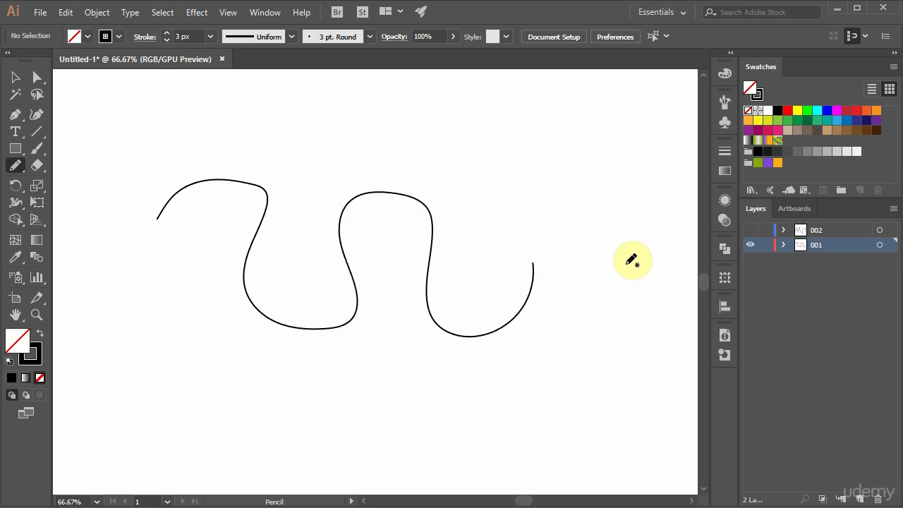
# Set the fill to red and draw a C-shaped and an S-shaped pencil stroke beside the wavy path's right end.
pyautogui.click(787, 110)
pyautogui.moveTo(621, 132)
pyautogui.mouseDown()
pyautogui.moveTo(569, 124)
pyautogui.moveTo(502, 184)
pyautogui.moveTo(560, 221)
pyautogui.moveTo(596, 217)
pyautogui.mouseUp()
pyautogui.moveTo(638, 252)
pyautogui.mouseDown()
pyautogui.moveTo(577, 263)
pyautogui.moveTo(614, 302)
pyautogui.moveTo(640, 360)
pyautogui.moveTo(593, 363)
pyautogui.mouseUp()
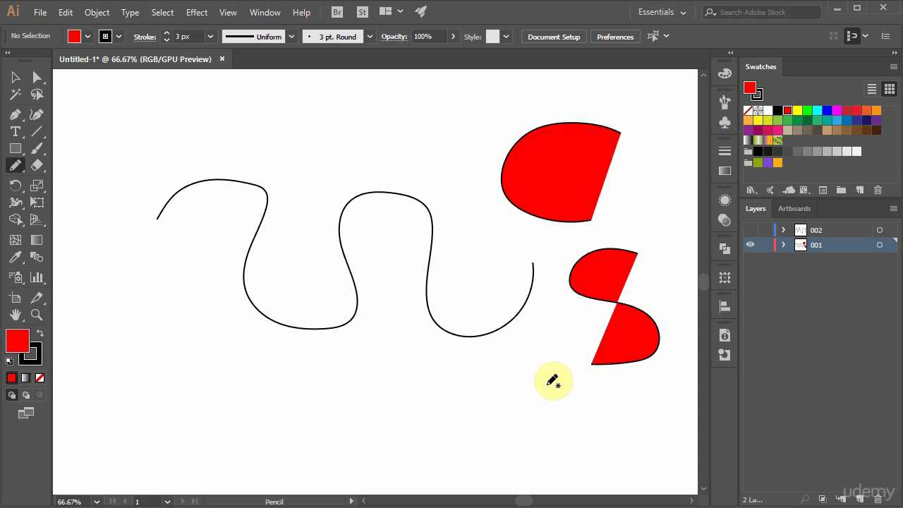
# Enable Keep selected and Edit selected paths in the Pencil tool options, with the editing distance at 10 pixels.
pyautogui.doubleClick(17, 167)
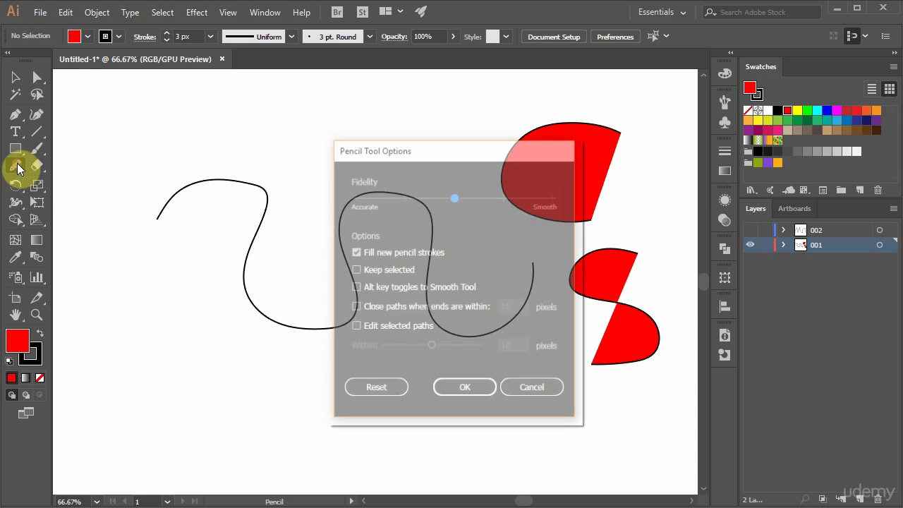
pyautogui.click(355, 269)
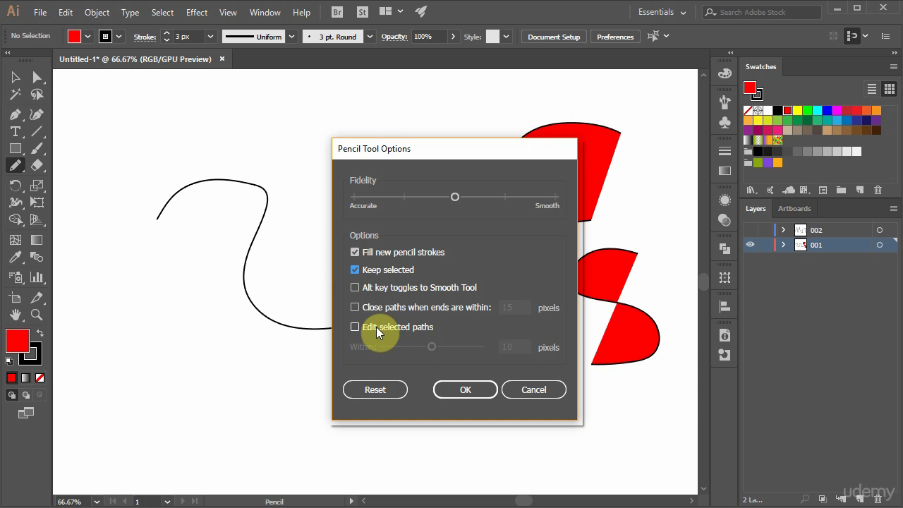
pyautogui.click(358, 326)
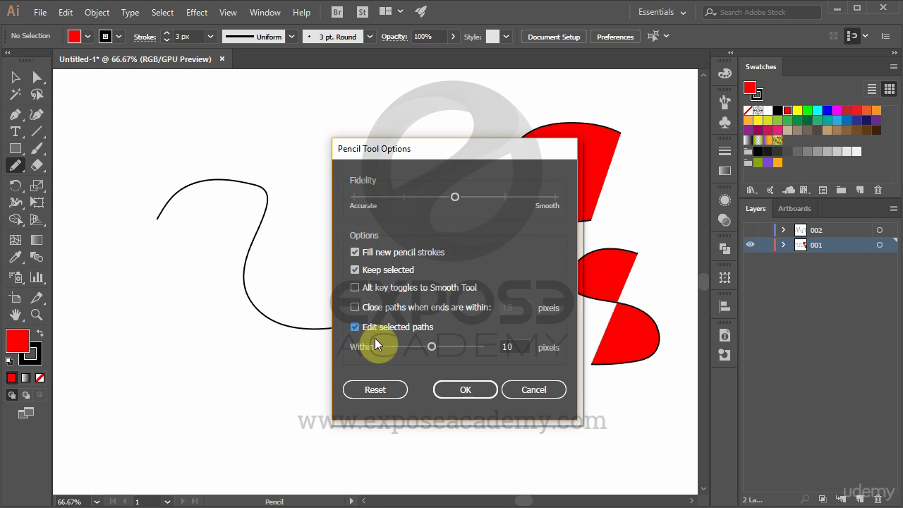
pyautogui.click(451, 389)
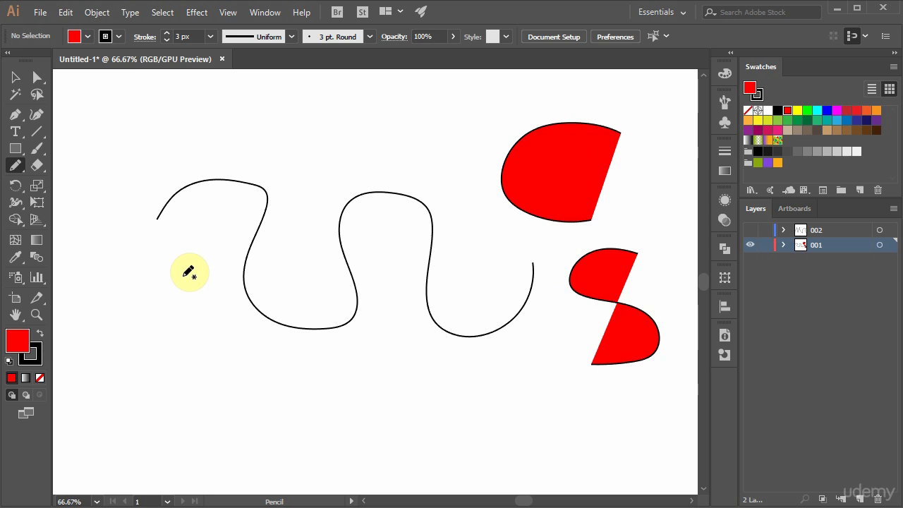
# Set the fill to None, draw an S-shaped pencil path below the wavy path's left end, and redraw over it twice to reshape its curves.
pyautogui.click(40, 379)
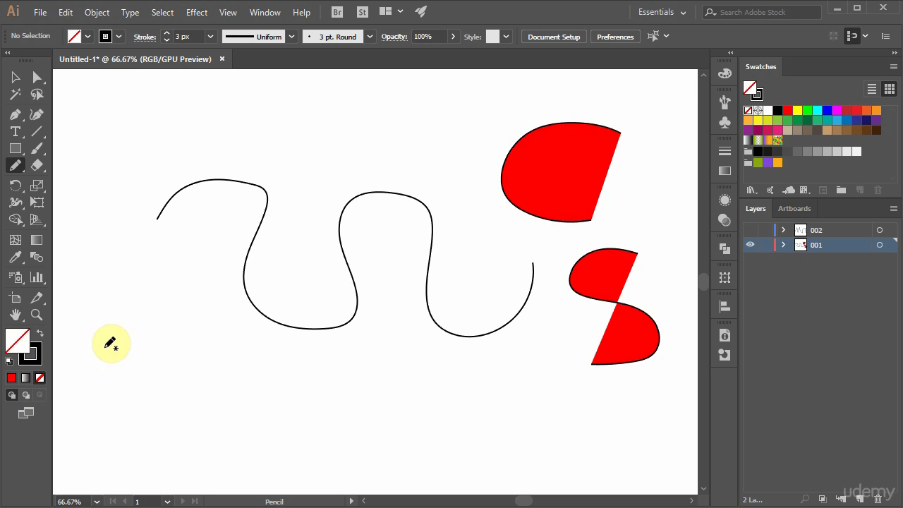
pyautogui.moveTo(196, 268)
pyautogui.mouseDown()
pyautogui.moveTo(166, 299)
pyautogui.moveTo(197, 334)
pyautogui.moveTo(191, 361)
pyautogui.moveTo(149, 383)
pyautogui.mouseUp()
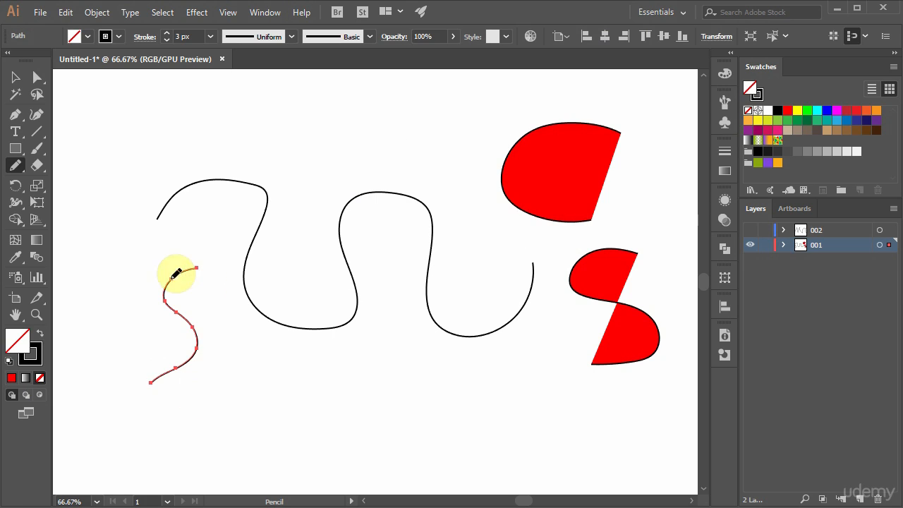
pyautogui.moveTo(169, 281)
pyautogui.mouseDown()
pyautogui.moveTo(165, 299)
pyautogui.moveTo(196, 324)
pyautogui.moveTo(196, 361)
pyautogui.moveTo(150, 383)
pyautogui.mouseUp()
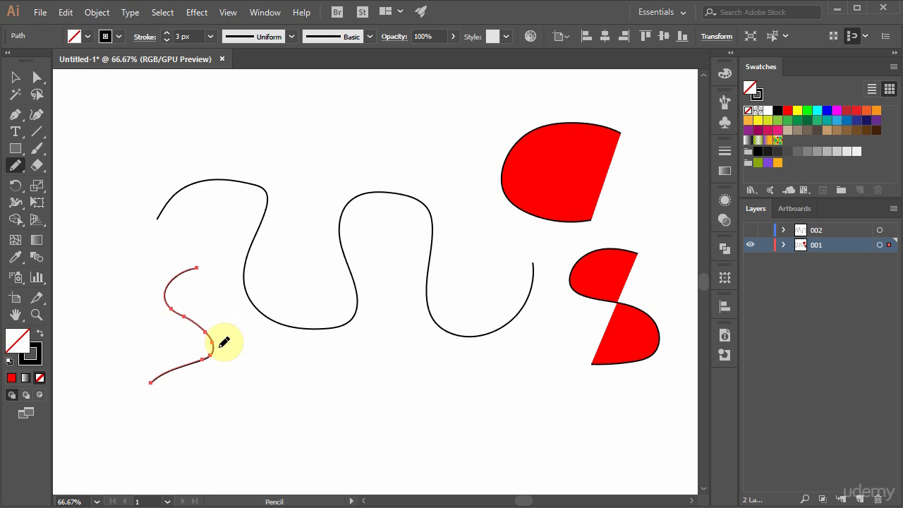
pyautogui.moveTo(190, 267)
pyautogui.mouseDown()
pyautogui.moveTo(174, 297)
pyautogui.moveTo(214, 317)
pyautogui.moveTo(232, 359)
pyautogui.moveTo(174, 367)
pyautogui.moveTo(149, 382)
pyautogui.mouseUp()
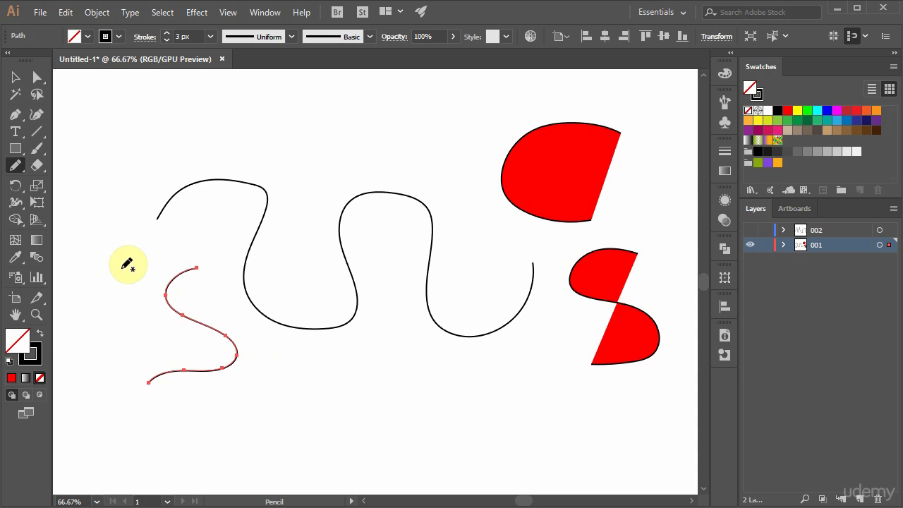
pyautogui.doubleClick(16, 167)
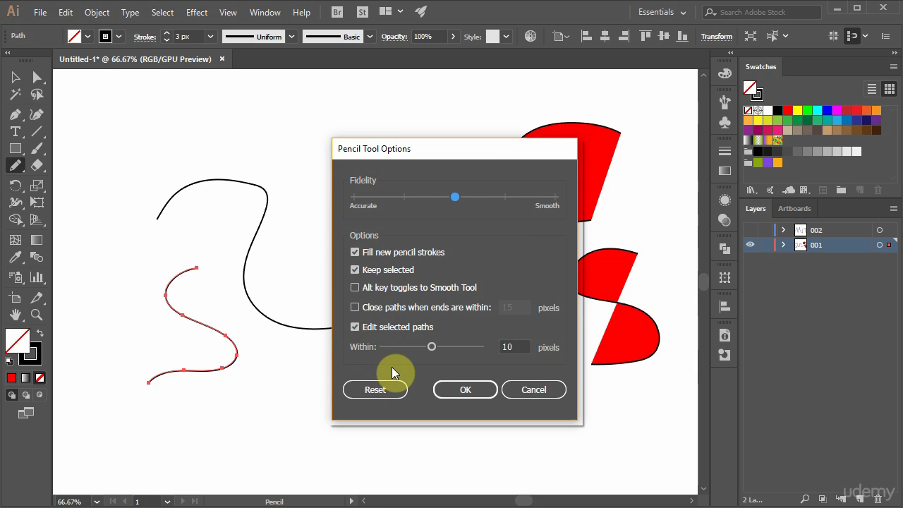
pyautogui.click(534, 390)
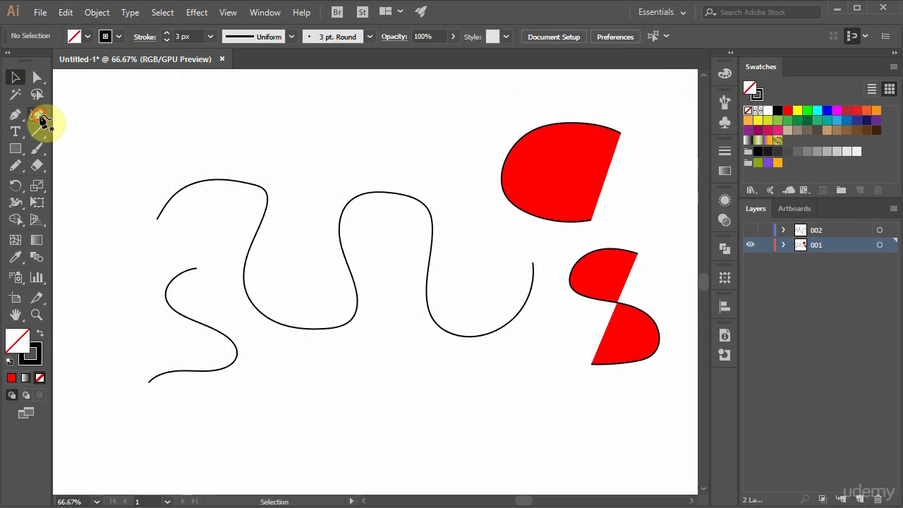
# Draw an open, smooth wavy path of six anchor points above the existing curves with the Curvature tool, and deselect it.
pyautogui.click(37, 114)
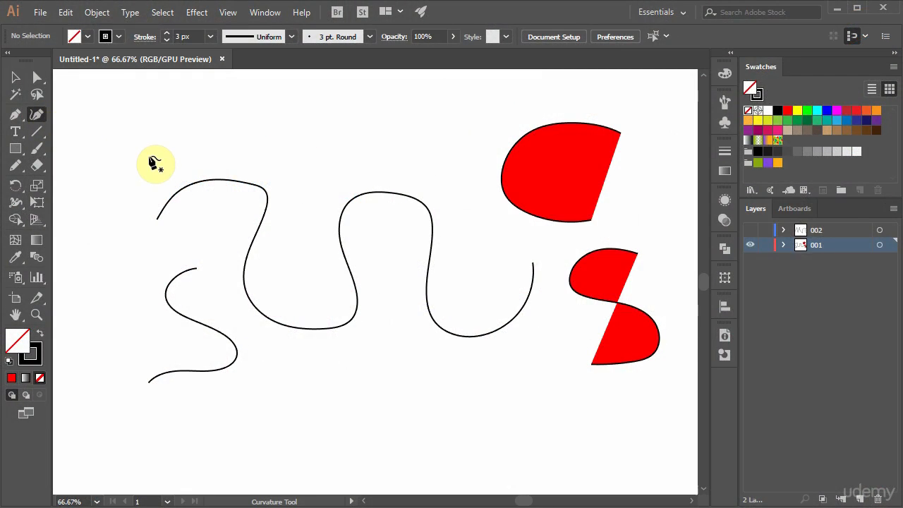
pyautogui.click(129, 150)
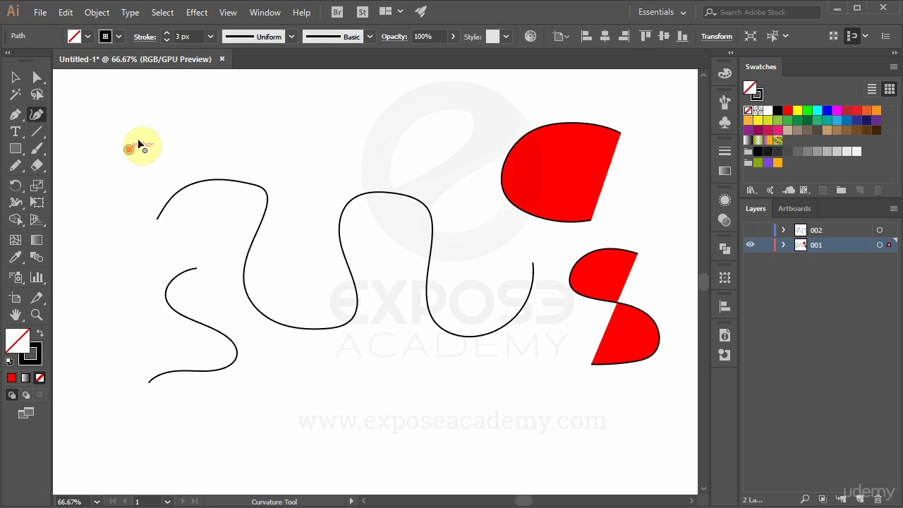
pyautogui.click(174, 107)
pyautogui.click(257, 142)
pyautogui.click(330, 114)
pyautogui.click(378, 157)
pyautogui.click(451, 123)
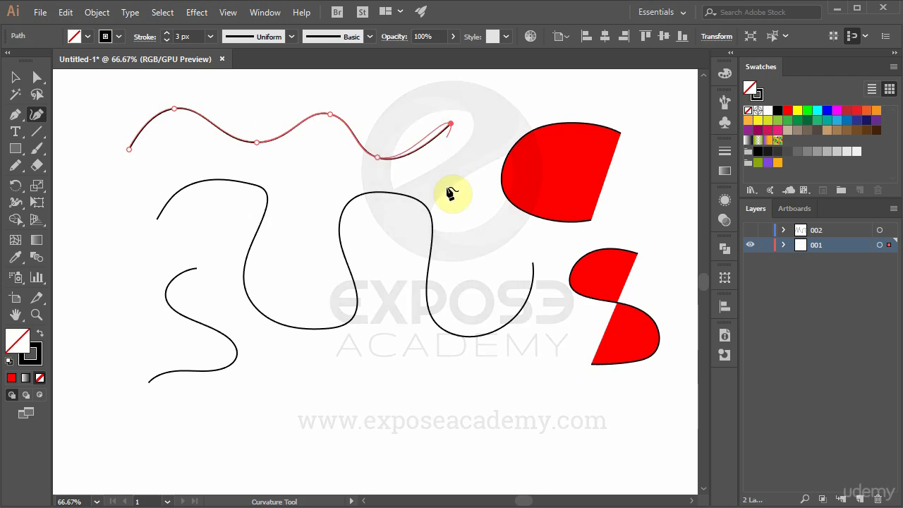
pyautogui.keyDown('ctrl'); pyautogui.click(402, 258); pyautogui.keyUp('ctrl')
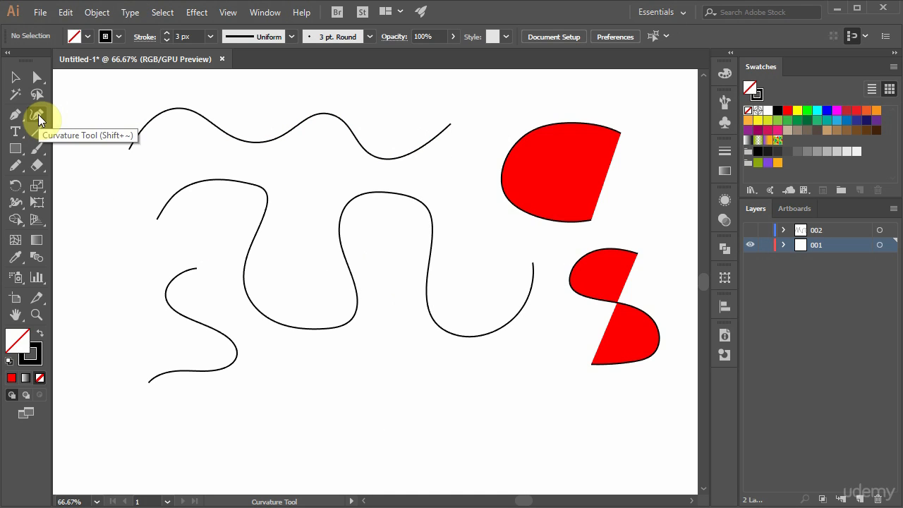
# Start another Curvature path below the existing curves, placing seven anchor points to form a smooth wave from left to right.
pyautogui.click(90, 384)
pyautogui.click(137, 448)
pyautogui.click(211, 412)
pyautogui.click(259, 449)
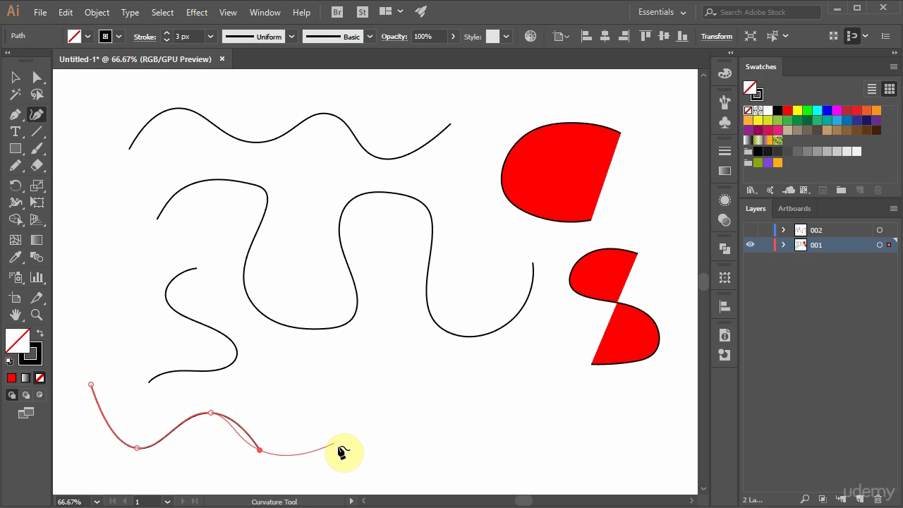
pyautogui.click(338, 402)
pyautogui.click(390, 434)
pyautogui.click(429, 428)
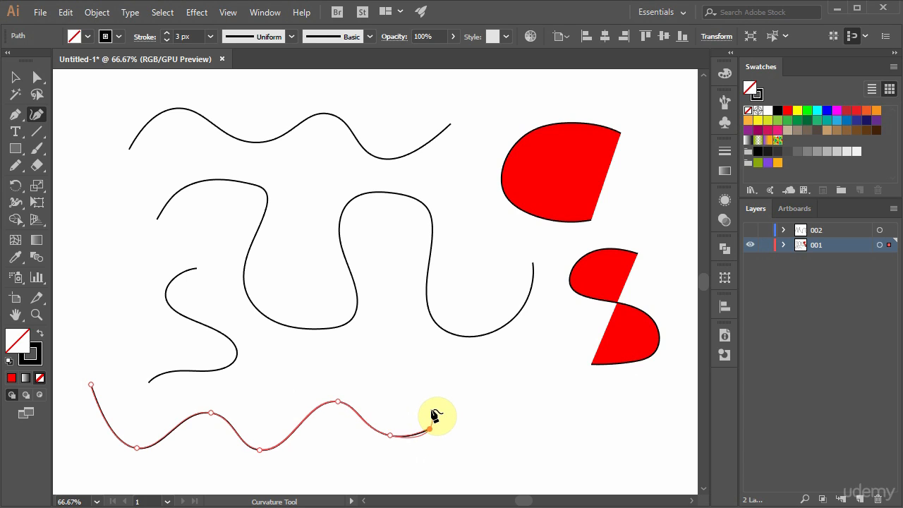
# Extend the lower wave upward and back leftward with five corner points forming a square notch, finish with a curved end, and deselect the path.
pyautogui.click(418, 350)
pyautogui.click(360, 350)
pyautogui.click(358, 381)
pyautogui.click(300, 379)
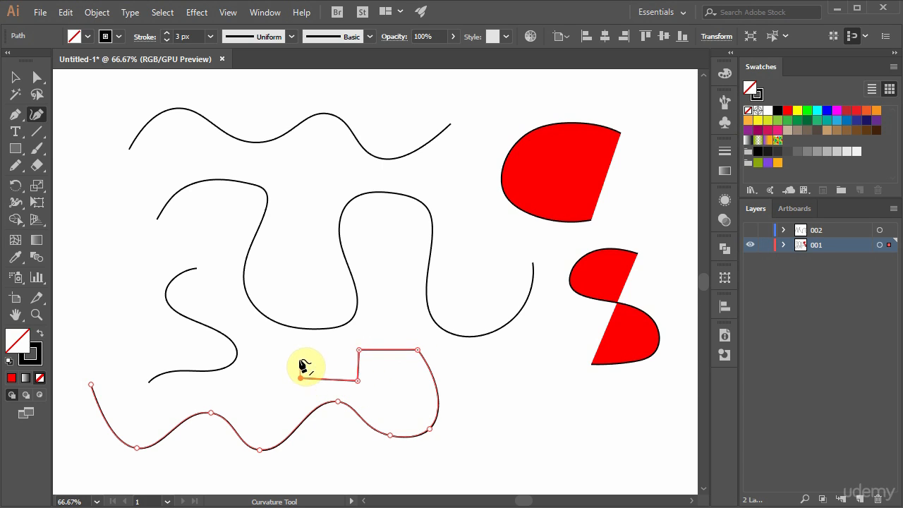
pyautogui.click(299, 349)
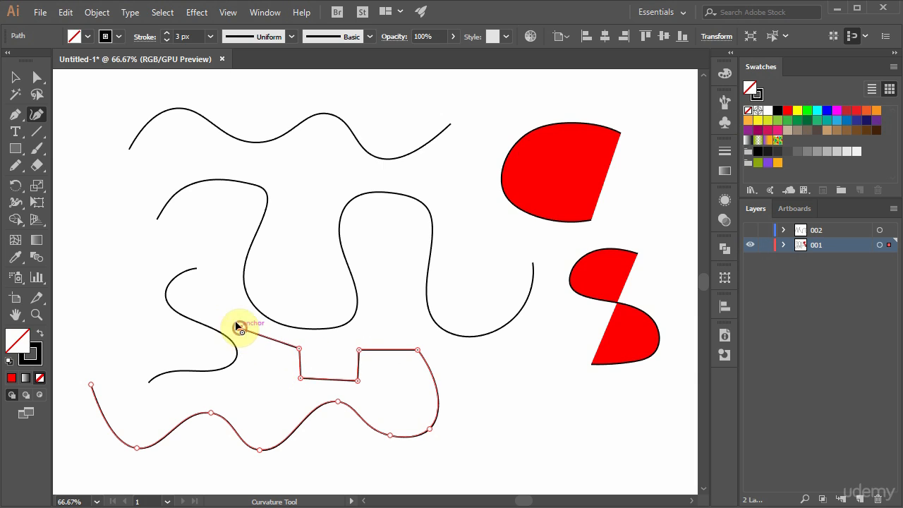
pyautogui.click(221, 269)
pyautogui.press('ctrl')
pyautogui.keyDown('ctrl'); pyautogui.click(396, 331); pyautogui.keyUp('ctrl')
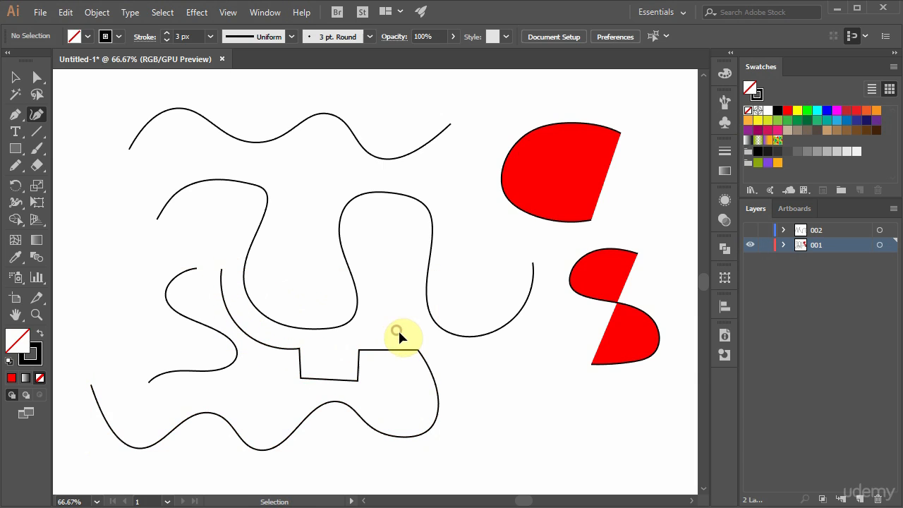
# Select all the practice paths on the artboard and delete them.
pyautogui.press('ctrl')
pyautogui.moveTo(638, 452); pyautogui.dragTo(178, 132)
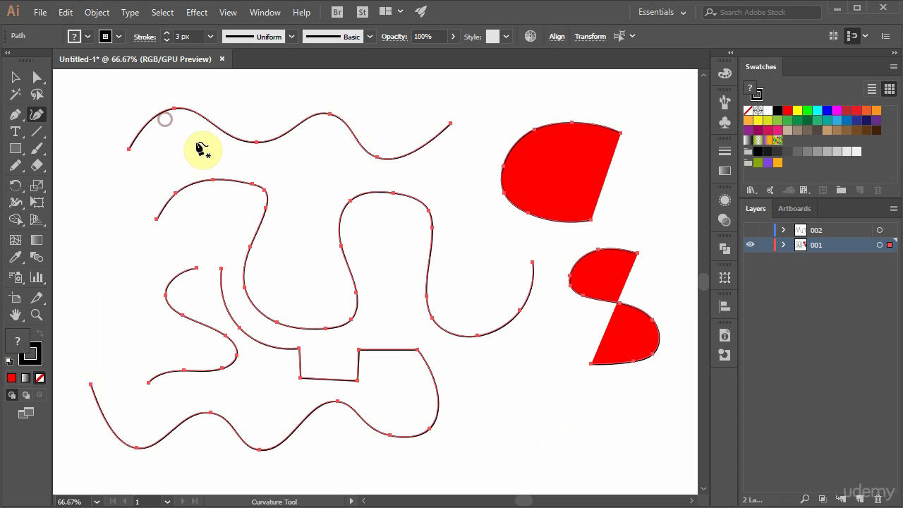
pyautogui.press('Delete')
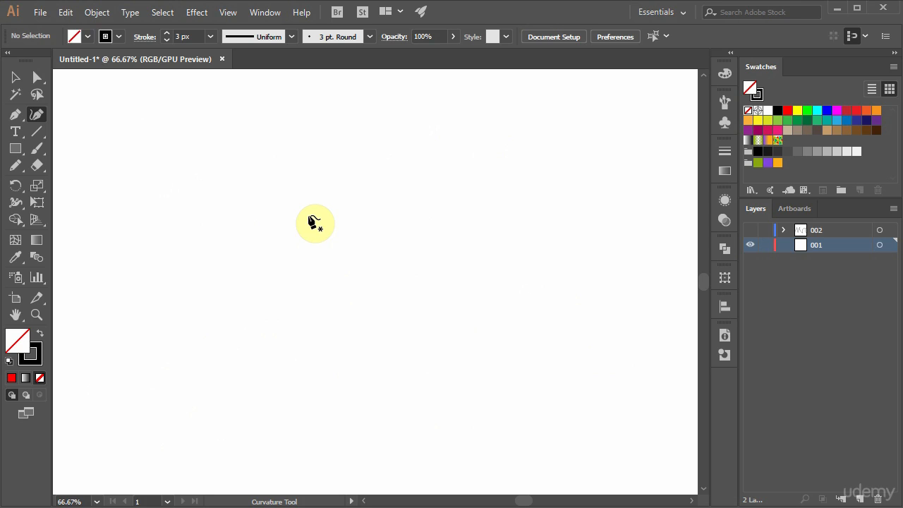
# Draw a closed cloud outline with the Curvature tool, using smooth points for the bumps and corner points between them.
pyautogui.click(350, 189)
pyautogui.click(302, 181)
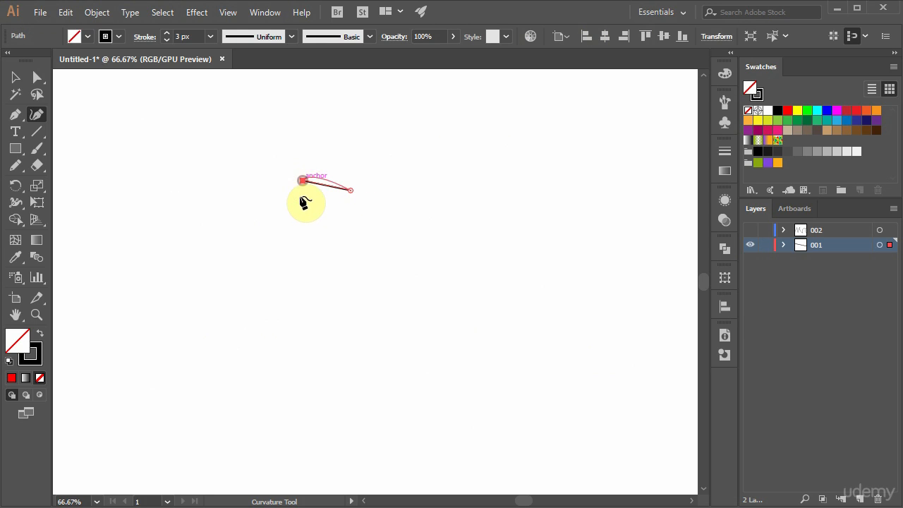
pyautogui.click(298, 225)
pyautogui.click(279, 271)
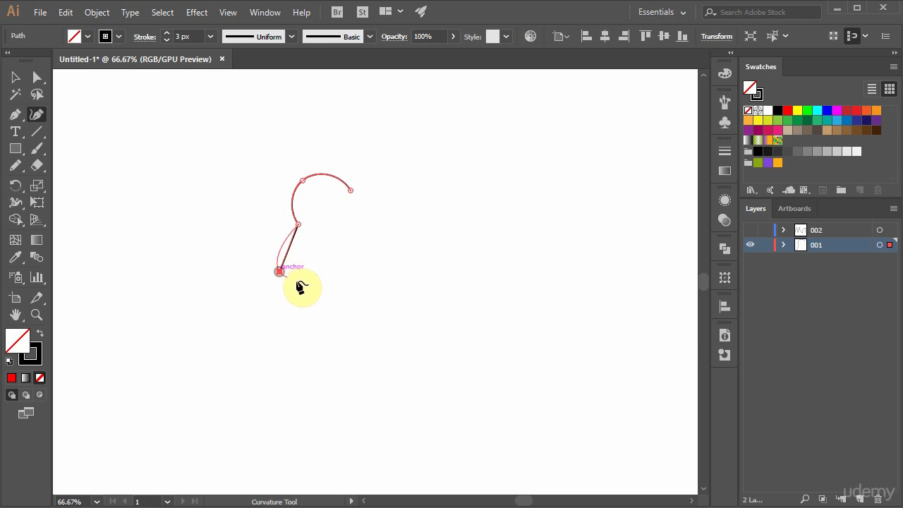
pyautogui.click(315, 282)
pyautogui.click(355, 305)
pyautogui.click(390, 290)
pyautogui.click(434, 305)
pyautogui.click(458, 267)
pyautogui.click(492, 243)
pyautogui.click(462, 214)
pyautogui.click(442, 173)
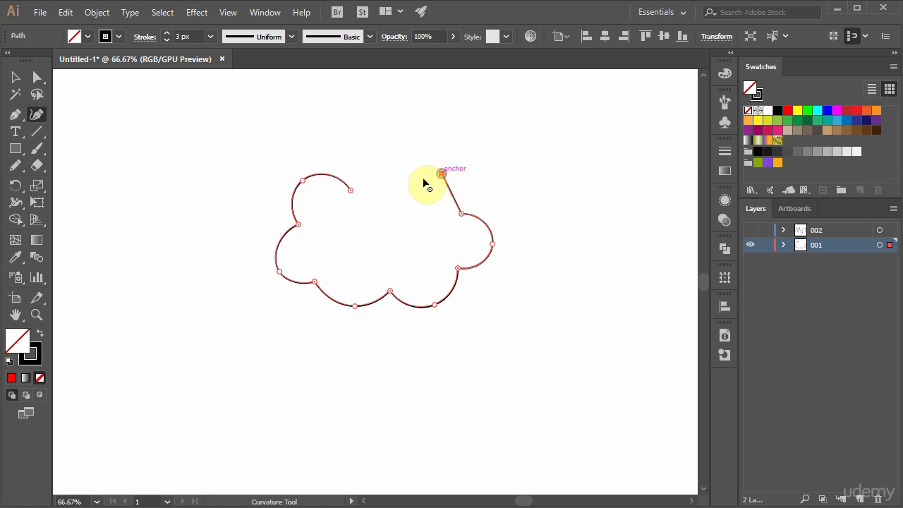
pyautogui.click(398, 182)
pyautogui.click(365, 163)
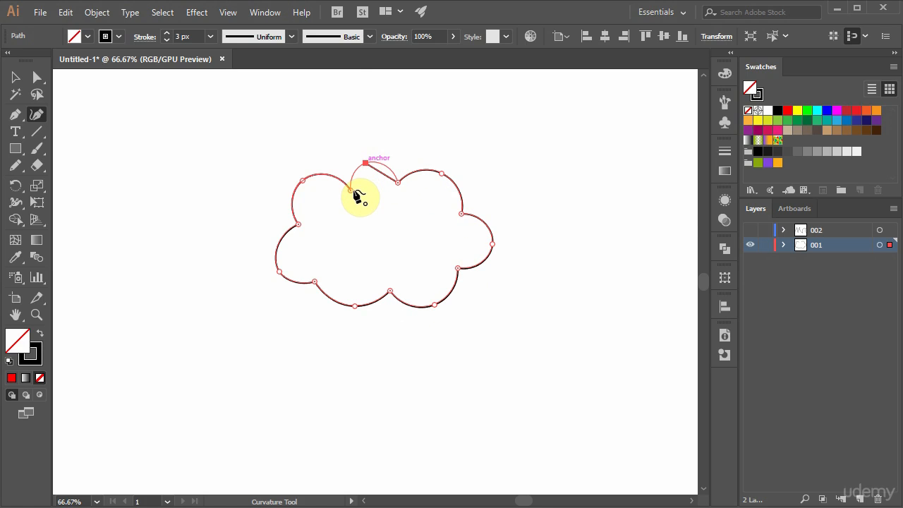
pyautogui.click(352, 190)
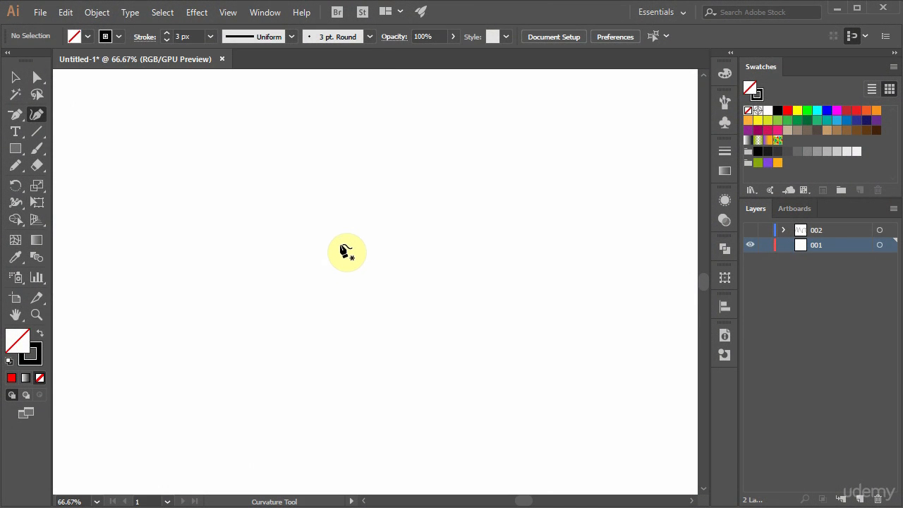
# Draw a closed heart-like outline with a corner point at its base, and toggle its top-centre anchor to a corner and back to smooth.
pyautogui.click(346, 233)
pyautogui.click(282, 225)
pyautogui.click(345, 325)
pyautogui.click(416, 225)
pyautogui.click(347, 233)
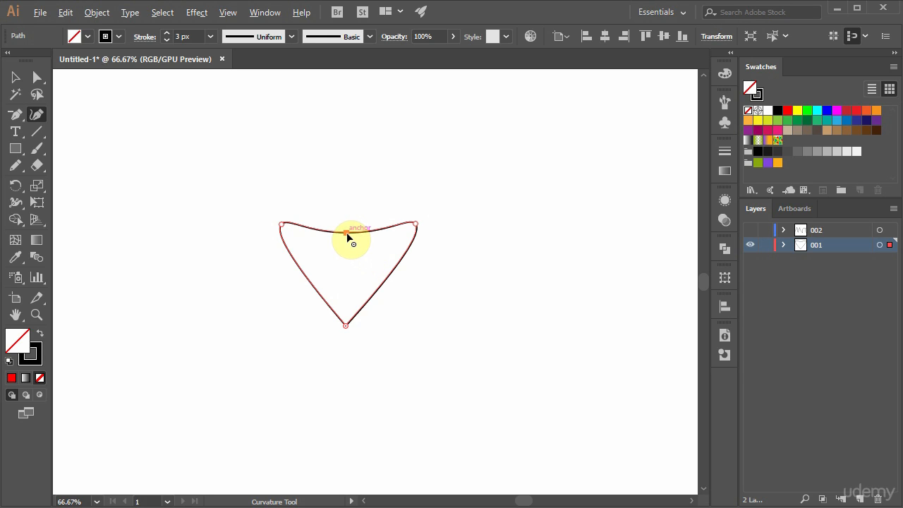
pyautogui.doubleClick(347, 232)
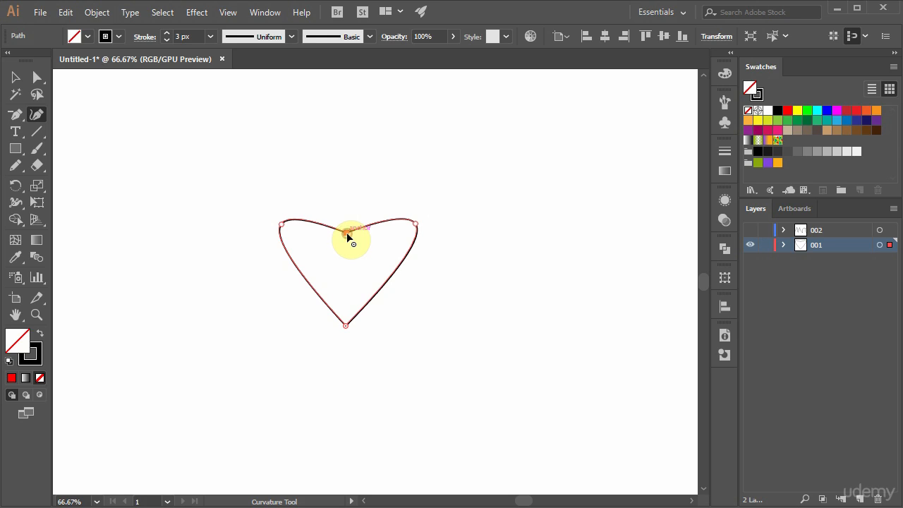
pyautogui.doubleClick(347, 233)
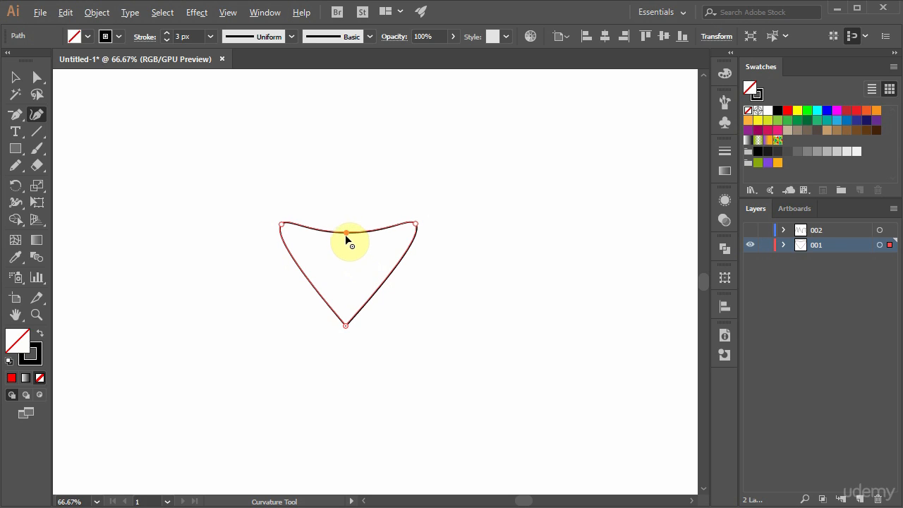
# Convert the heart's top-centre anchor to a corner point and move both upper lobe anchors inward and up.
pyautogui.doubleClick(345, 232)
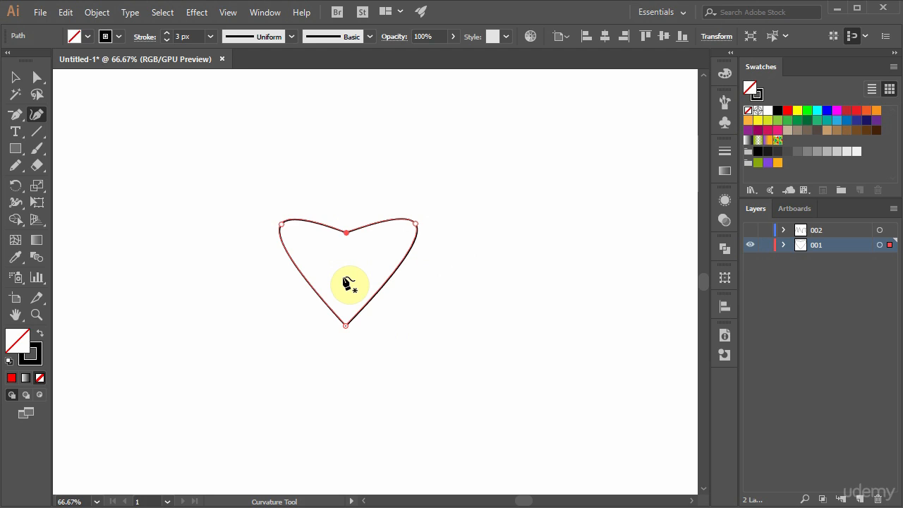
pyautogui.moveTo(282, 222); pyautogui.dragTo(296, 214)
pyautogui.moveTo(415, 222); pyautogui.dragTo(388, 210)
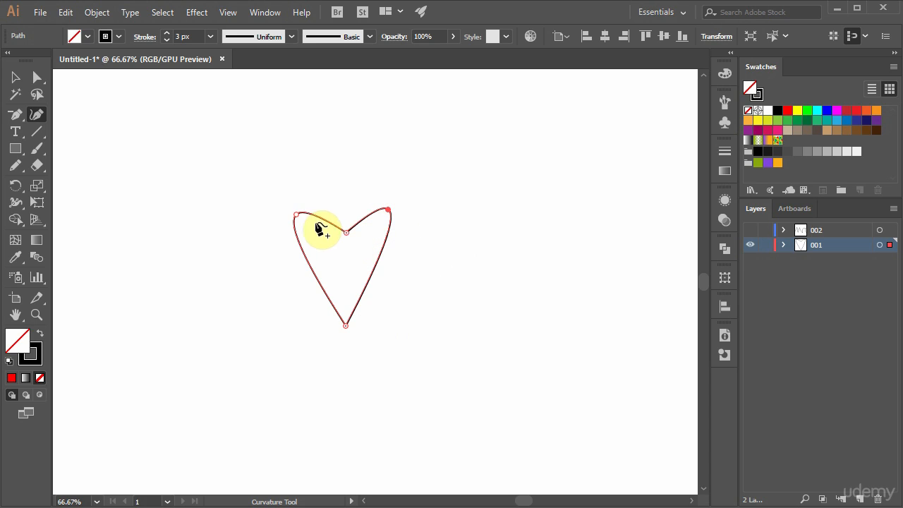
pyautogui.moveTo(296, 213); pyautogui.dragTo(306, 217)
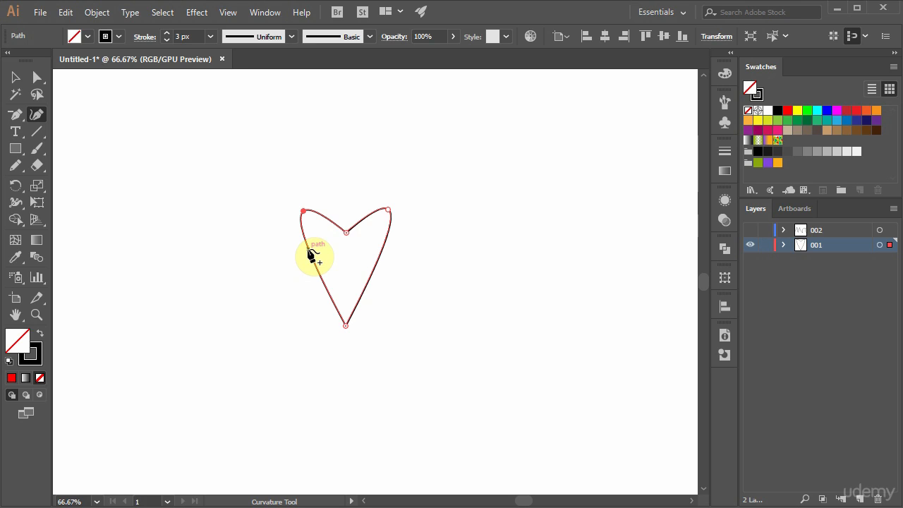
# Add a smooth point on each side of the heart and pull both outward and up to round its sides.
pyautogui.moveTo(309, 253); pyautogui.dragTo(291, 245)
pyautogui.moveTo(374, 250); pyautogui.dragTo(407, 238)
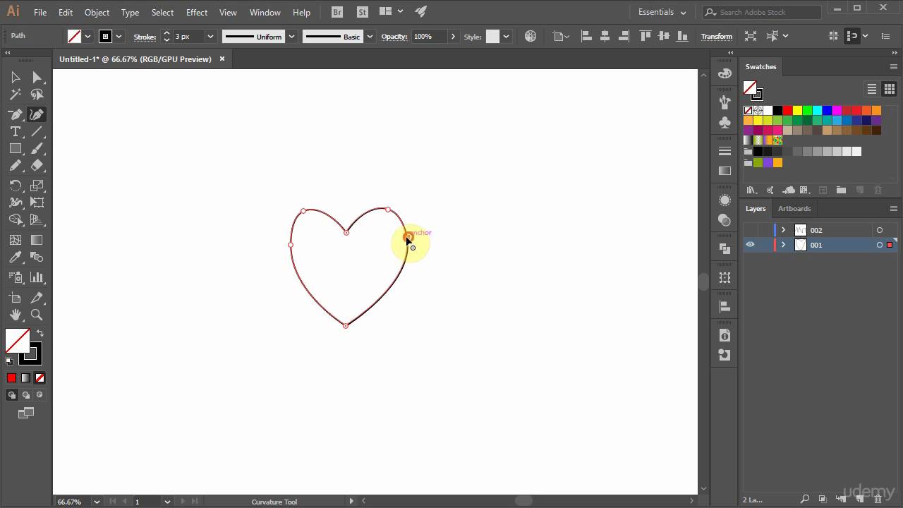
pyautogui.moveTo(289, 245); pyautogui.dragTo(284, 242)
pyautogui.moveTo(408, 238); pyautogui.dragTo(410, 233)
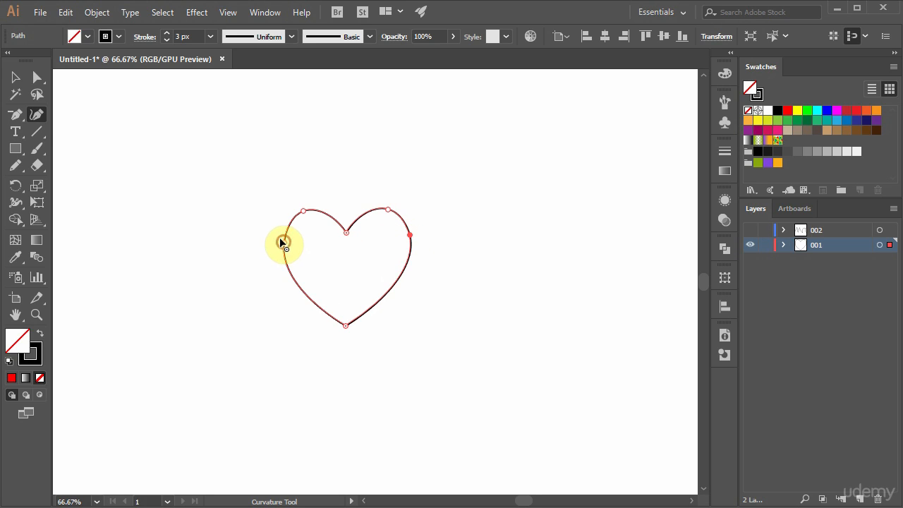
pyautogui.moveTo(282, 242); pyautogui.dragTo(278, 236)
# Lower the heart's base point, add an anchor on its lower-right edge, and select the upper-right side anchor.
pyautogui.moveTo(344, 325); pyautogui.dragTo(343, 338)
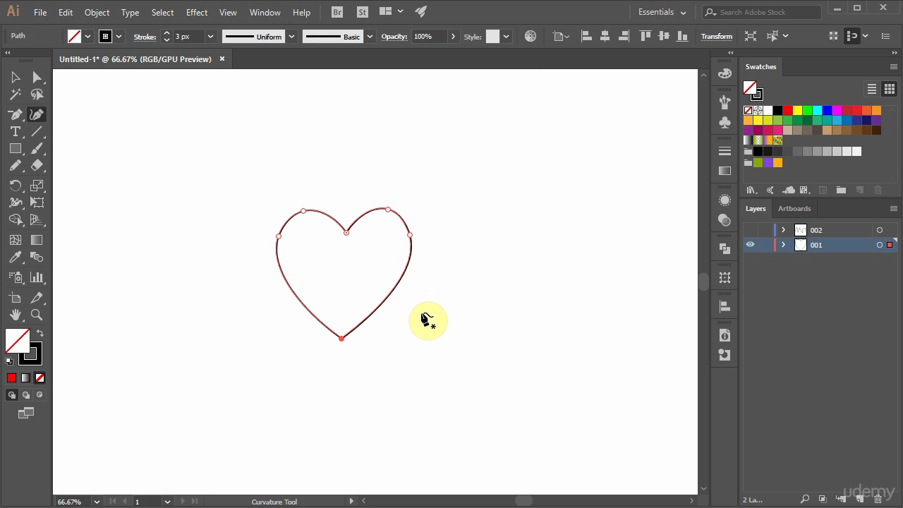
pyautogui.click(381, 305)
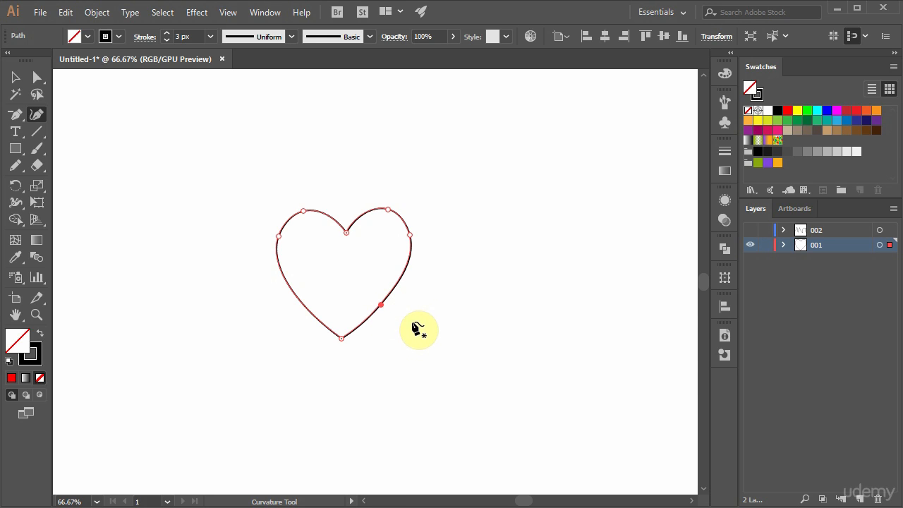
pyautogui.click(410, 234)
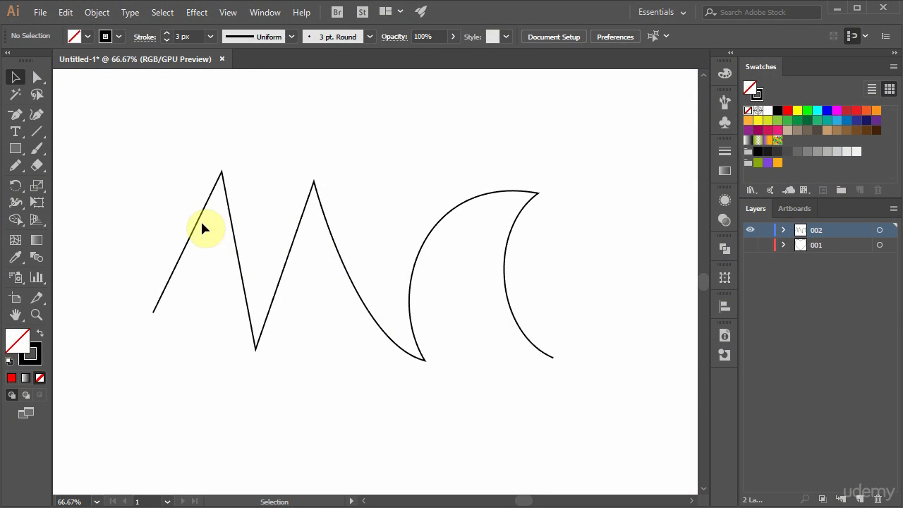
# Round the zigzag path's first peak and first valley with their live corner widgets using Direct Selection.
pyautogui.click(37, 77)
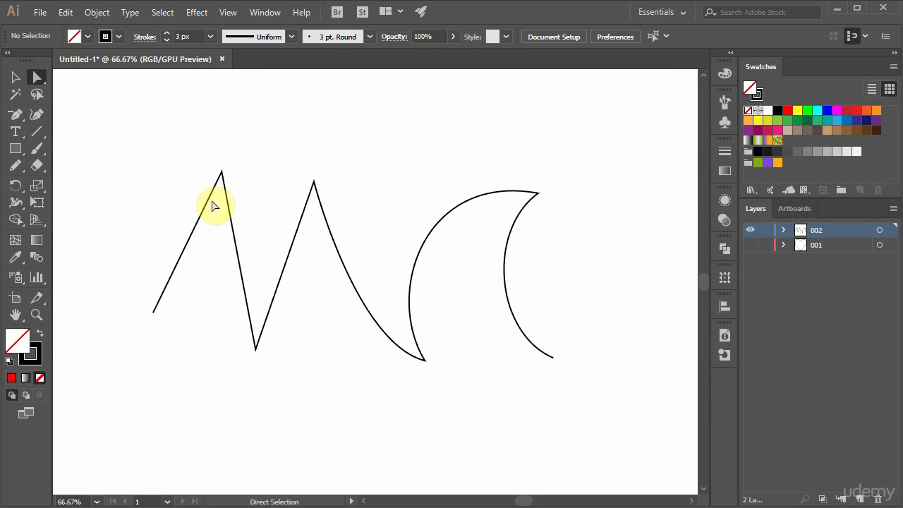
pyautogui.click(221, 173)
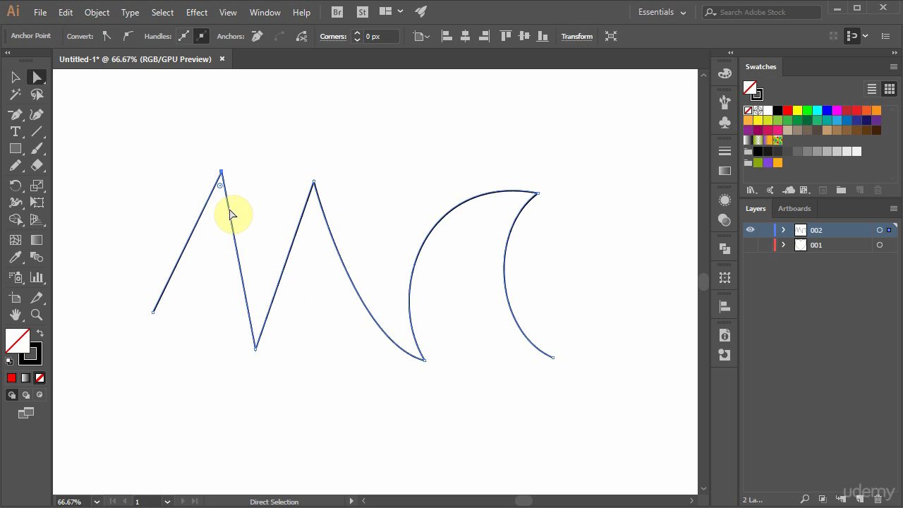
pyautogui.moveTo(220, 189); pyautogui.dragTo(218, 220)
pyautogui.click(257, 348)
pyautogui.moveTo(257, 334); pyautogui.dragTo(261, 306)
# Round the second valley, where the two curved segments meet, to a corner radius of about 33.5 px.
pyautogui.moveTo(424, 363); pyautogui.dragTo(414, 356)
pyautogui.click(415, 351)
pyautogui.moveTo(397, 334); pyautogui.dragTo(387, 322)
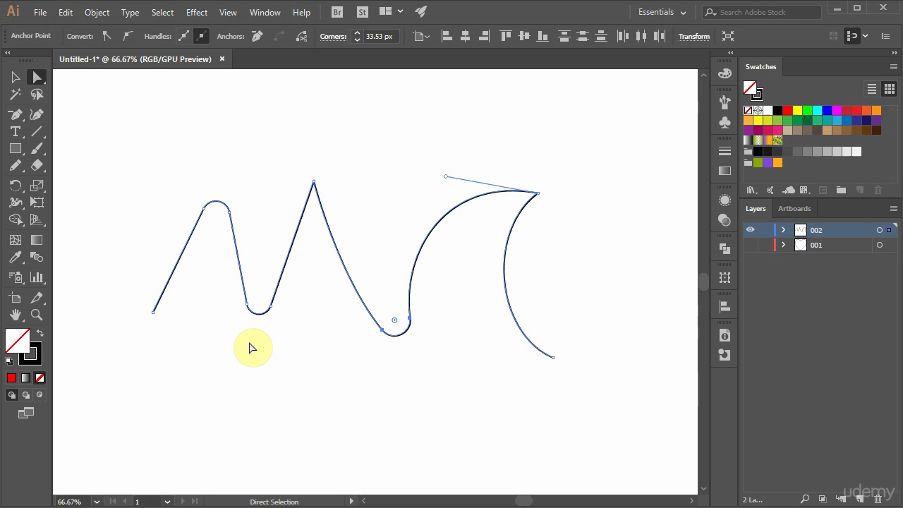
# Restore the first peak to a sharp corner and enlarge the first valley's corner radius to about 55.7 px.
pyautogui.click(223, 212)
pyautogui.moveTo(217, 215); pyautogui.dragTo(222, 173)
pyautogui.click(273, 306)
pyautogui.click(258, 304)
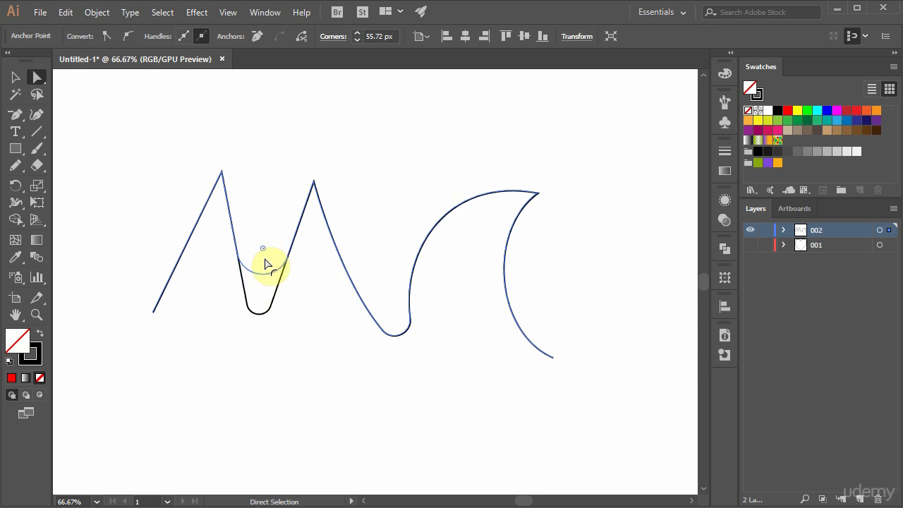